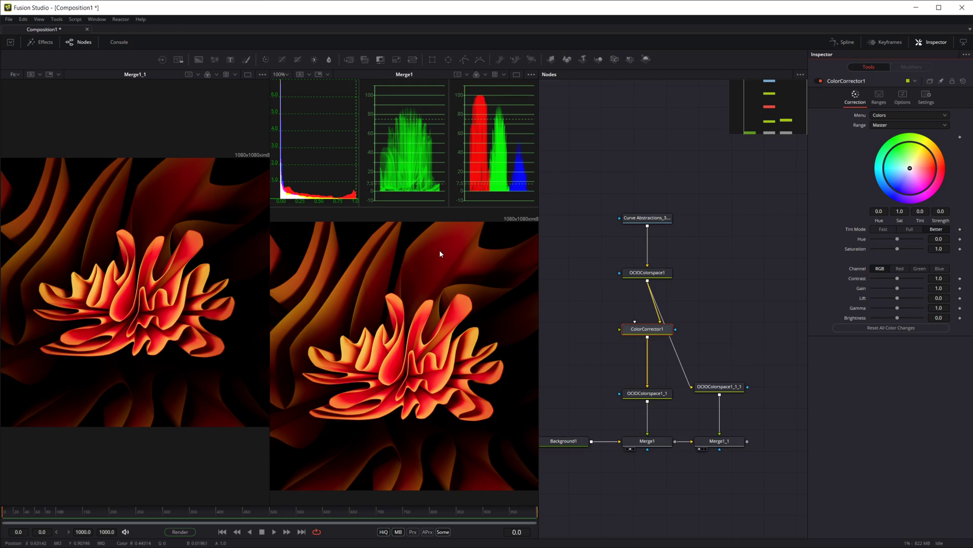
Set the window to the Mid Flow view layout
click(101, 19)
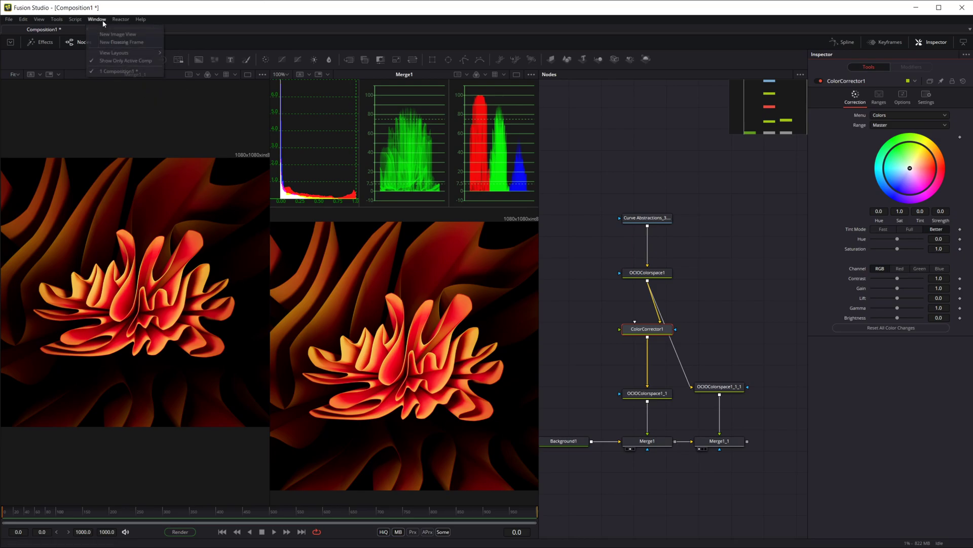
mouse_move(114, 53)
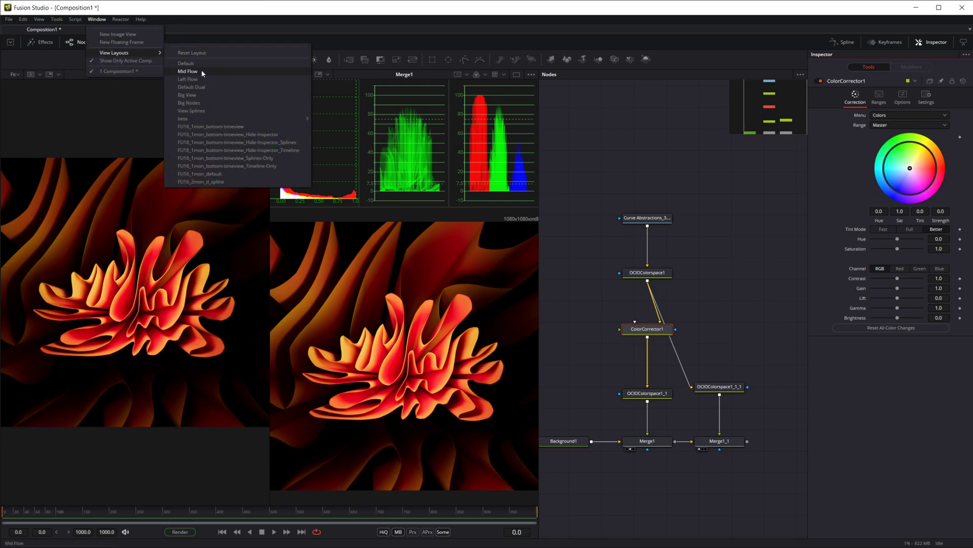
click(206, 72)
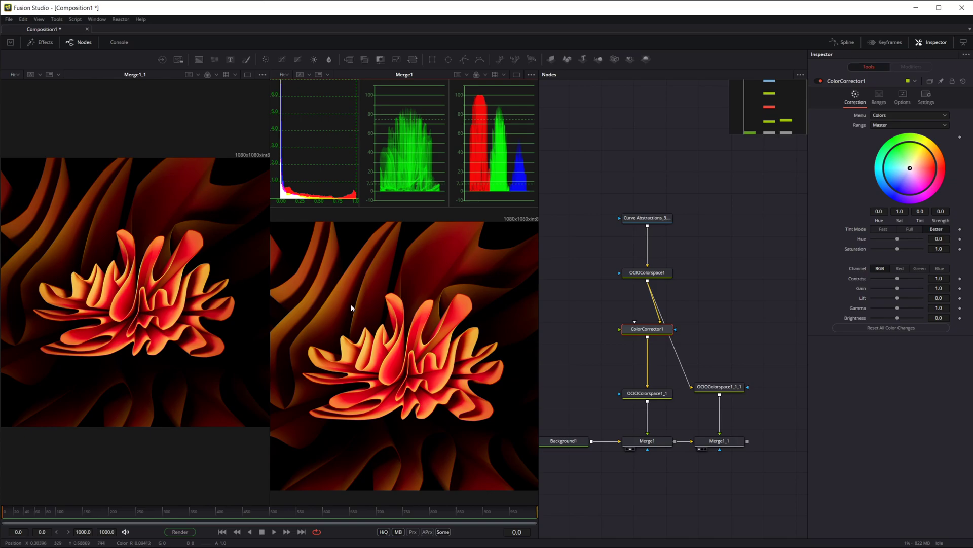
right_click(363, 232)
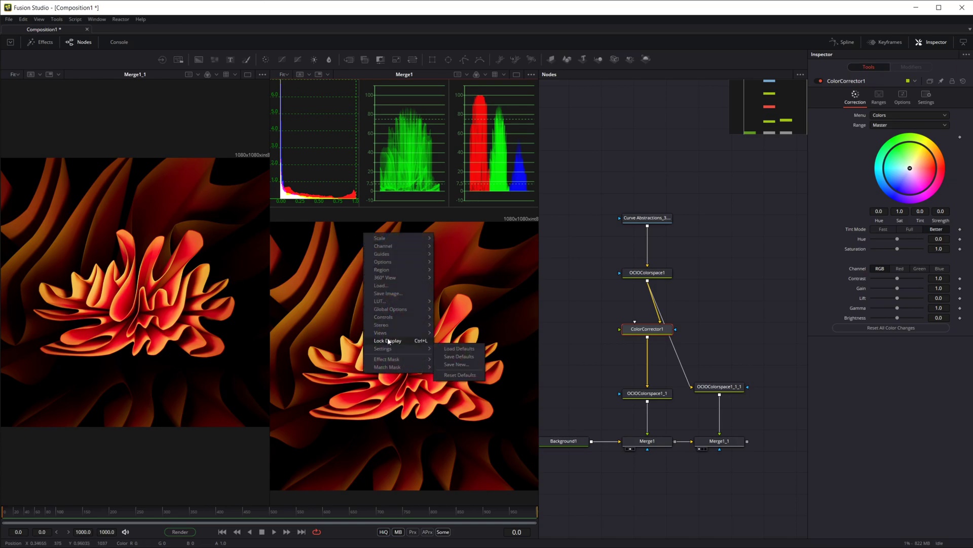
mouse_move(388, 334)
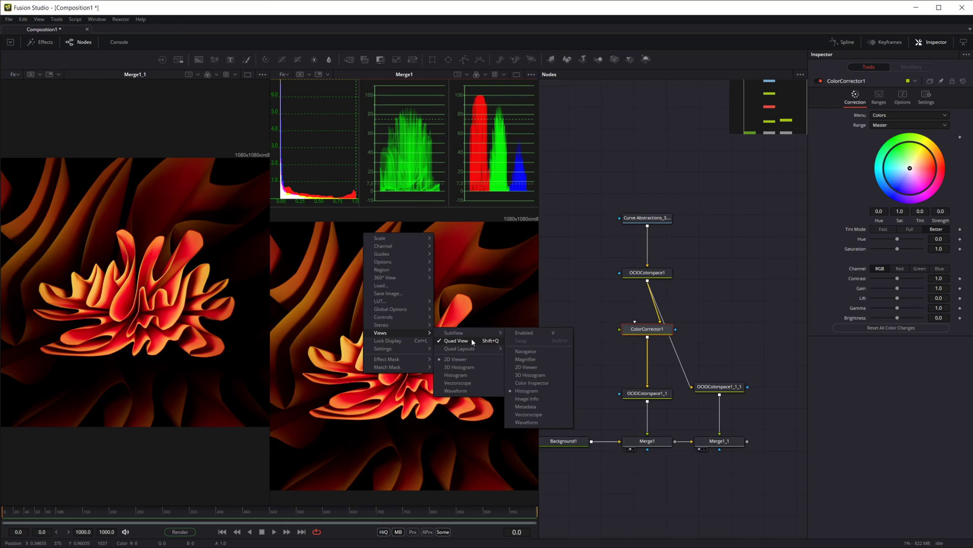
click(605, 226)
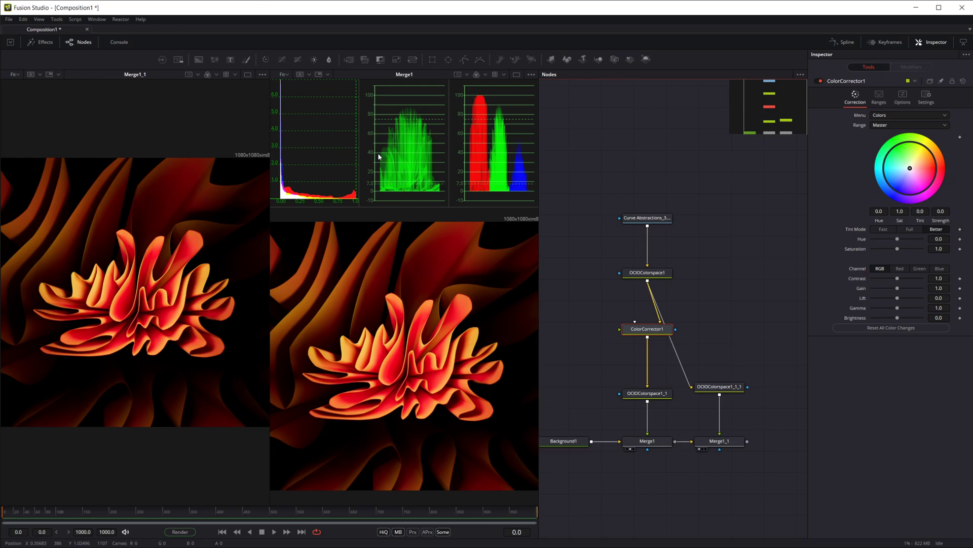
Switch the Merge1 viewer's middle scope pane from Waveform to 2D Viewer and then to 3D Histogram
right_click(396, 157)
mouse_move(427, 222)
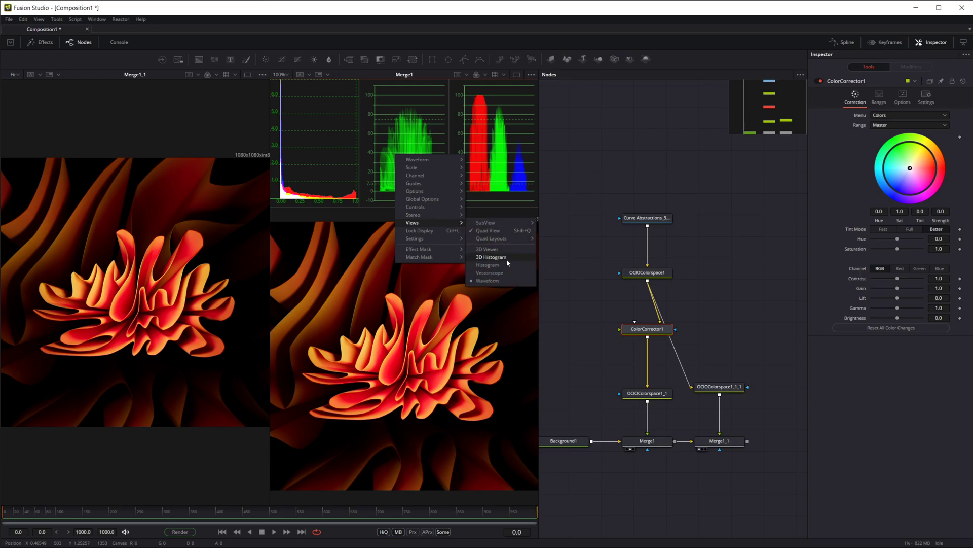
click(492, 249)
right_click(423, 289)
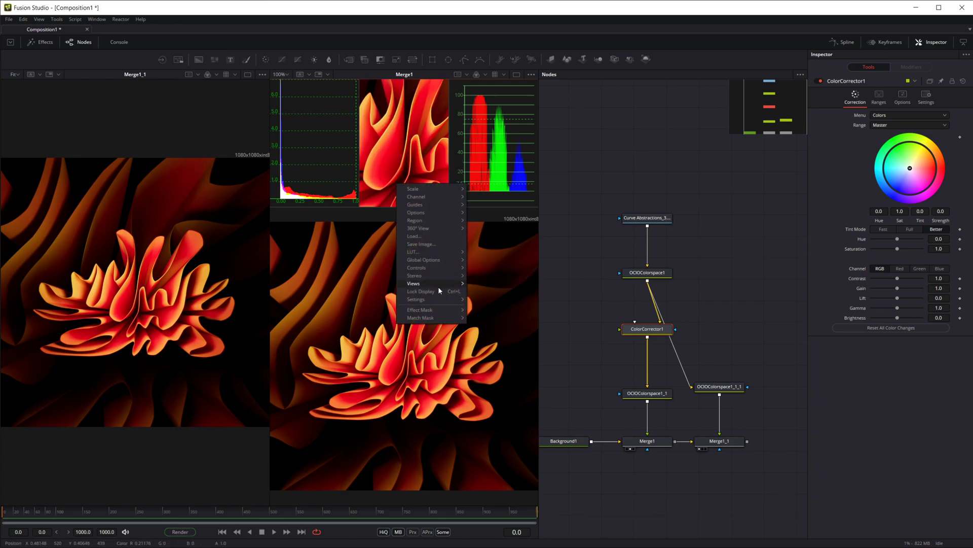
mouse_move(438, 283)
click(516, 317)
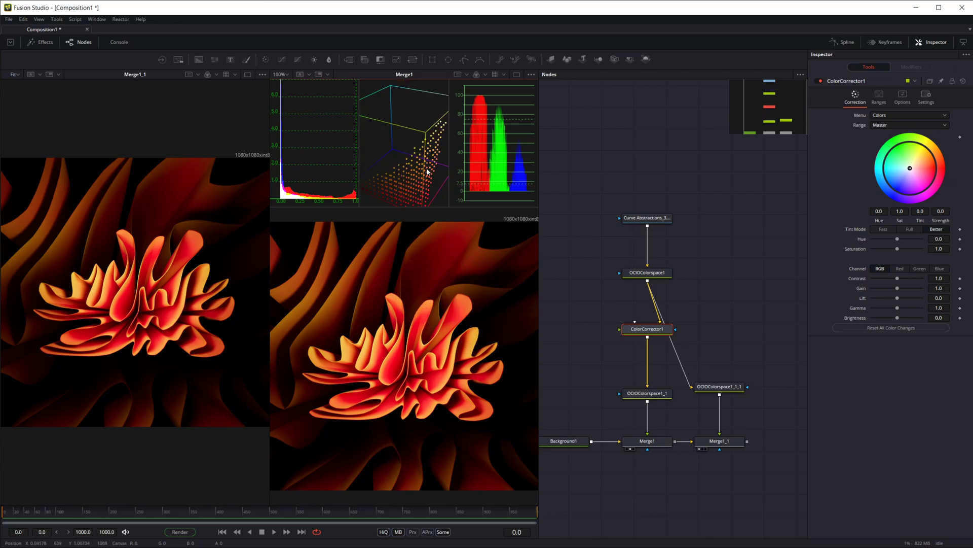
Switch the middle scope pane of the Merge1 viewer to Histogram and then to Vectorscope
right_click(418, 169)
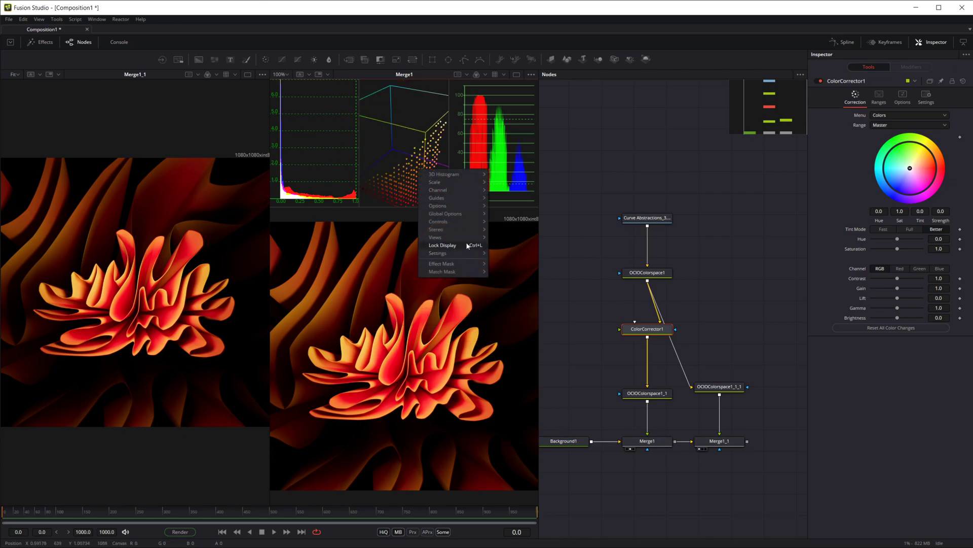
mouse_move(460, 239)
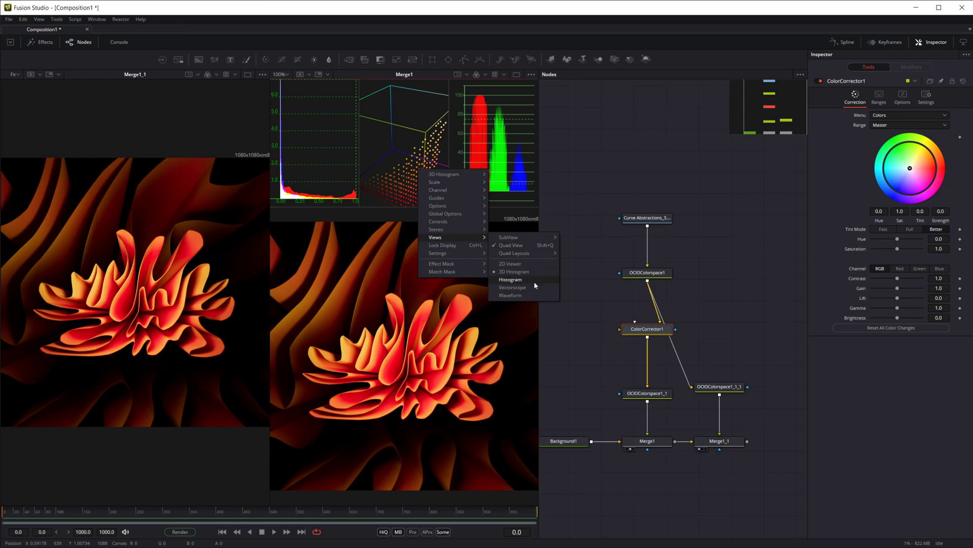
click(510, 279)
right_click(412, 162)
mouse_move(460, 230)
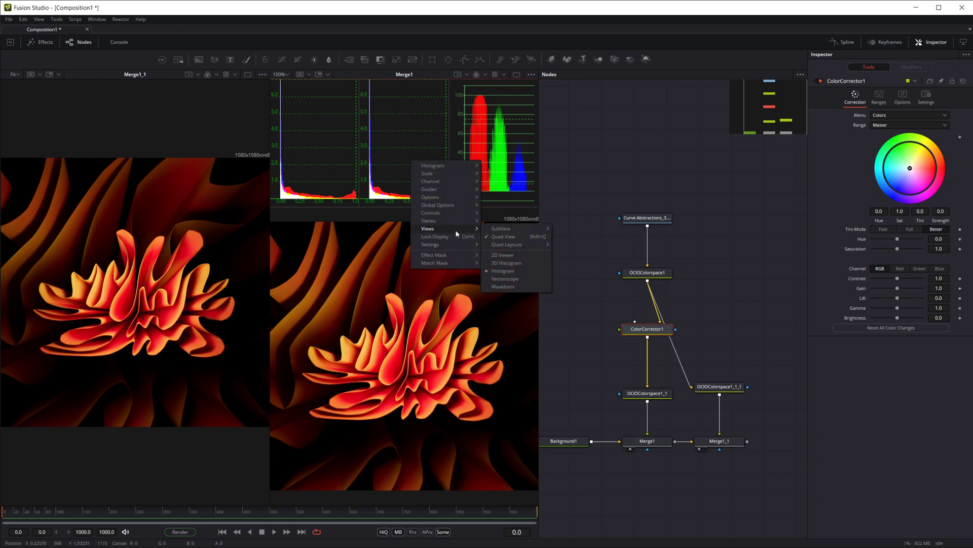
click(523, 273)
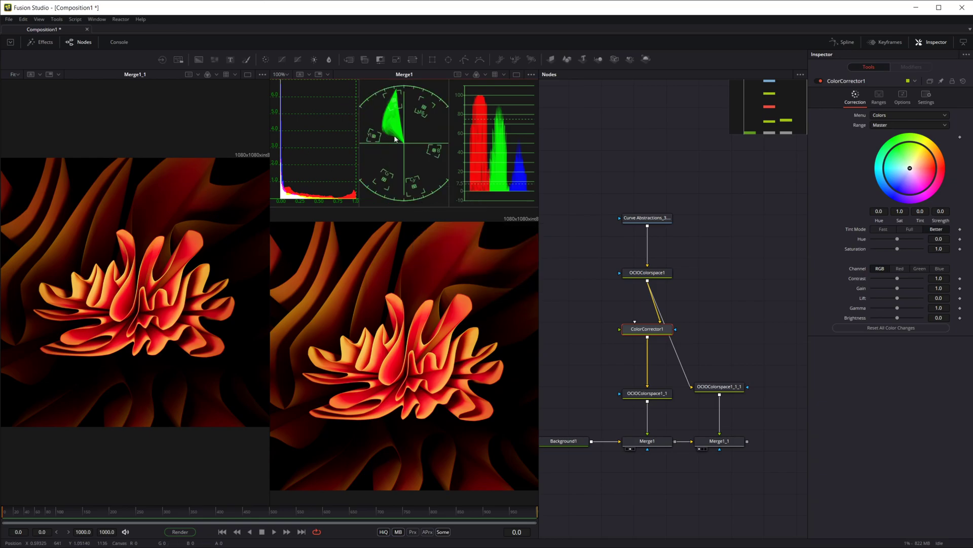
Return the Merge1 viewer's middle scope pane to Waveform and review its waveform display options
right_click(417, 146)
mouse_move(460, 210)
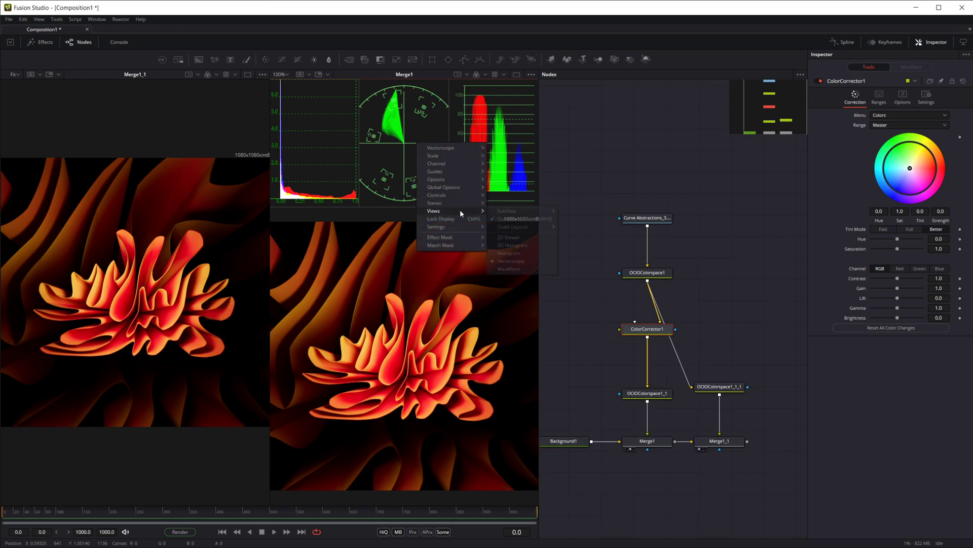
click(525, 269)
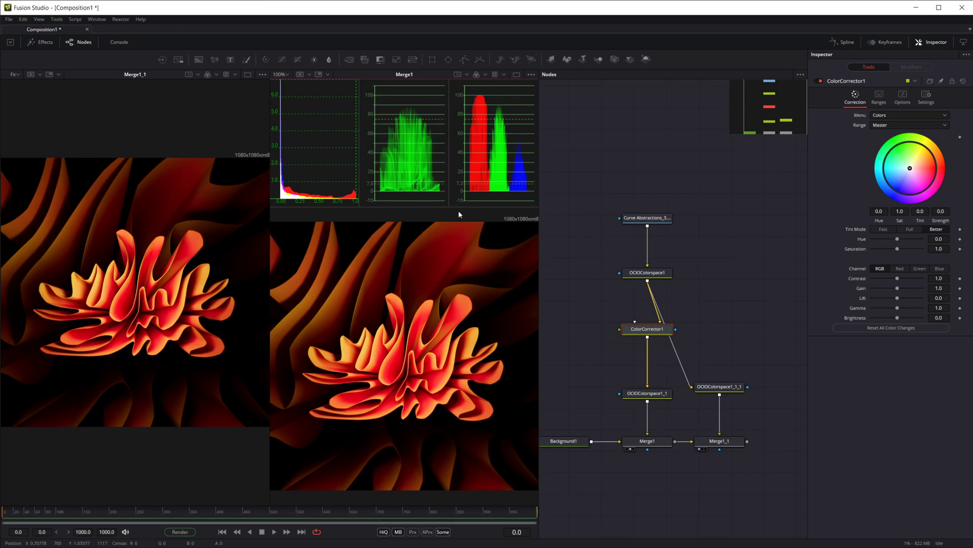
right_click(414, 177)
mouse_move(428, 180)
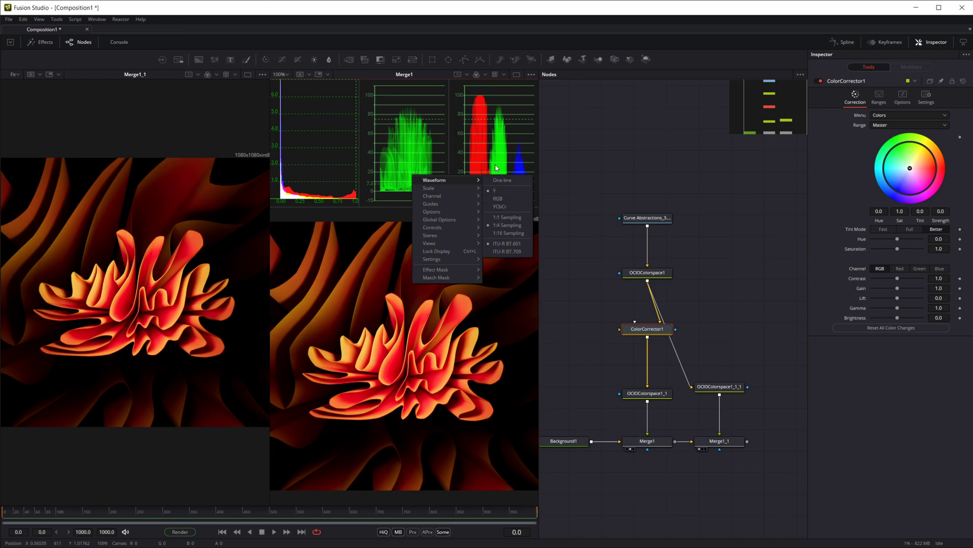
click(595, 179)
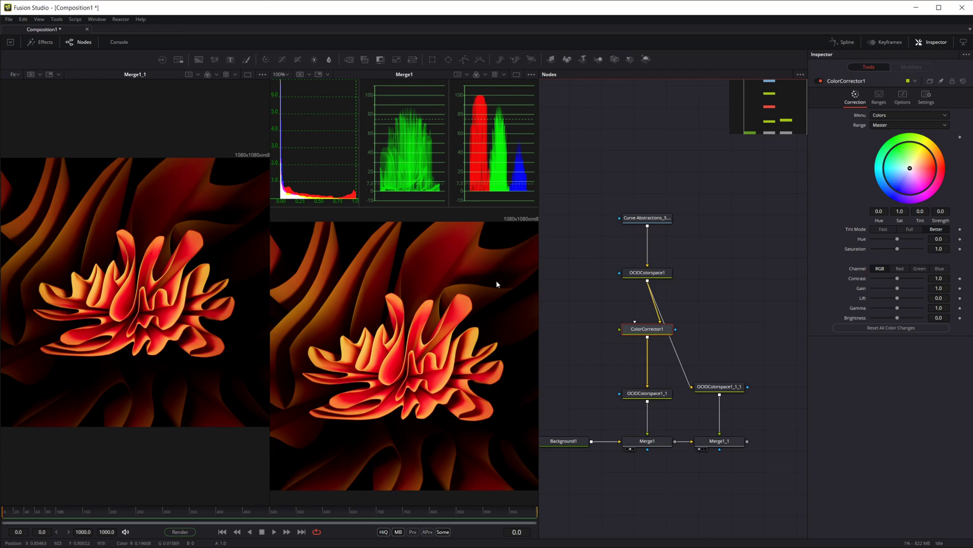
Inspect the OCIOColorspace1 node's source and output spaces, then reselect the ColorCorrector1 node
click(646, 275)
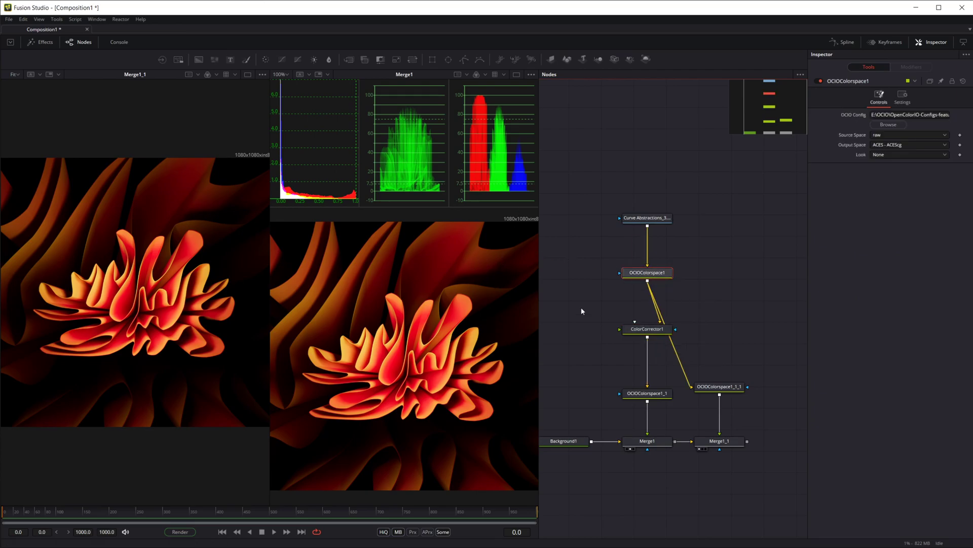
click(636, 329)
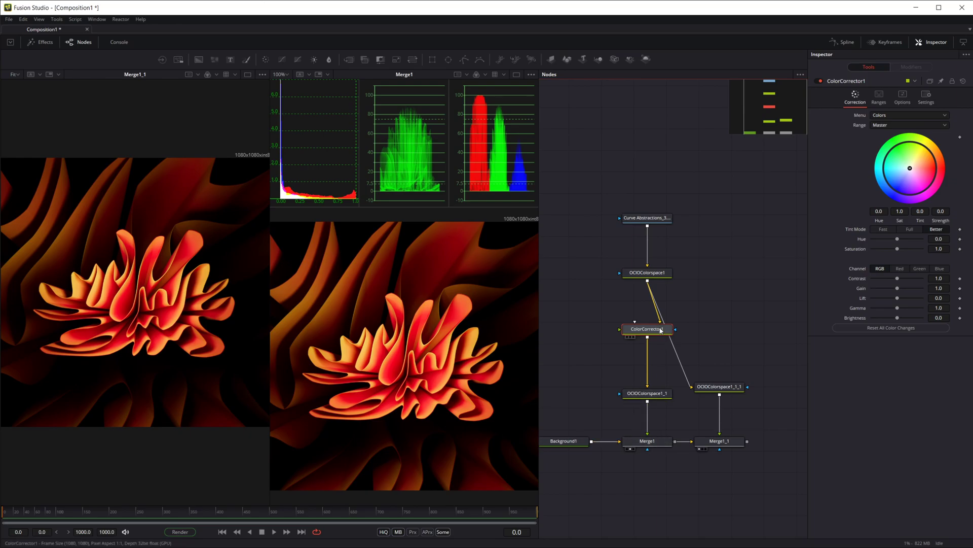
Try tinting the Master range toward magenta at about 0.19 strength and then toward cyan, undoing each tint
mouse_move(910, 168)
mouse_down()
mouse_move(908, 150)
mouse_move(922, 168)
mouse_move(908, 181)
mouse_up()
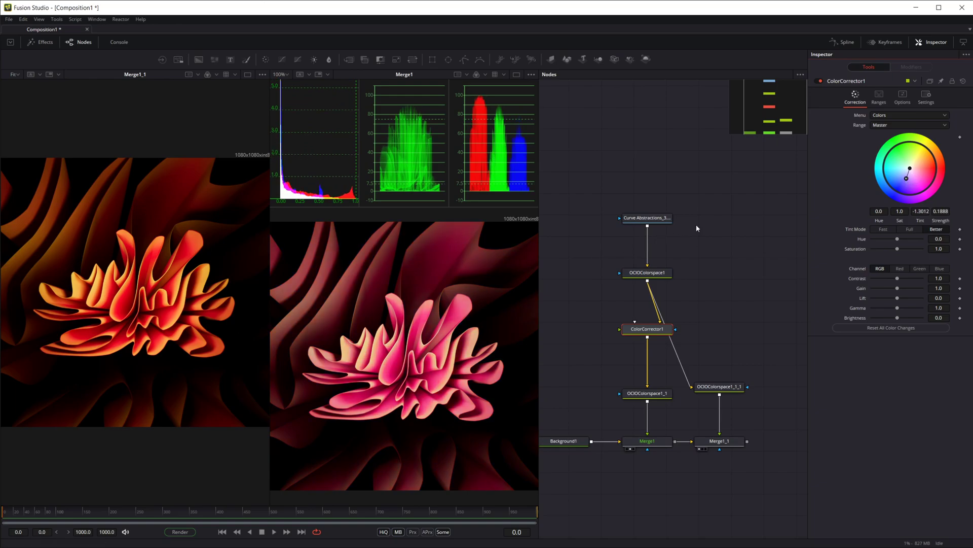
key(ctrl+z)
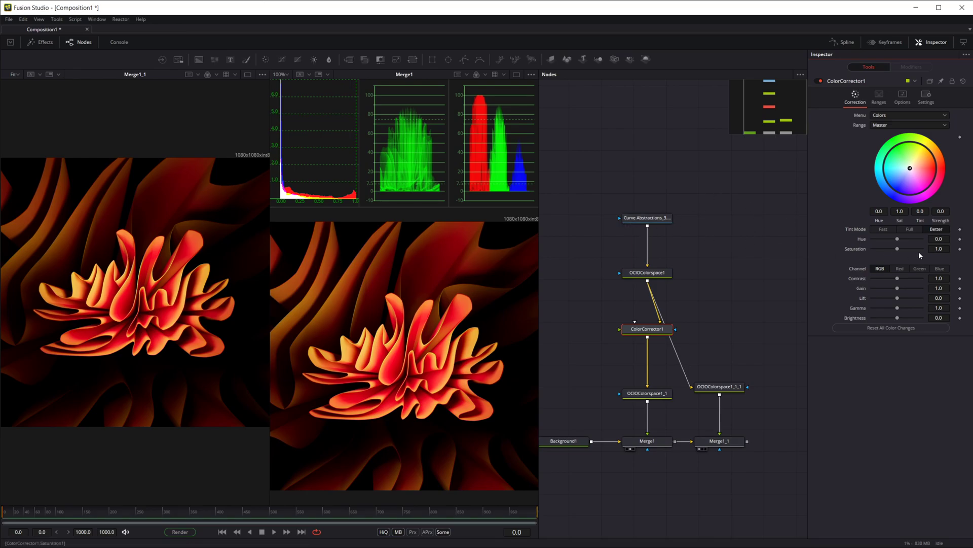
drag(910, 167, 883, 167)
key(ctrl+z)
Try Master Lift at 0.136 and -1.0, then Master Gain at 1.469, undoing each change
drag(898, 298, 900, 297)
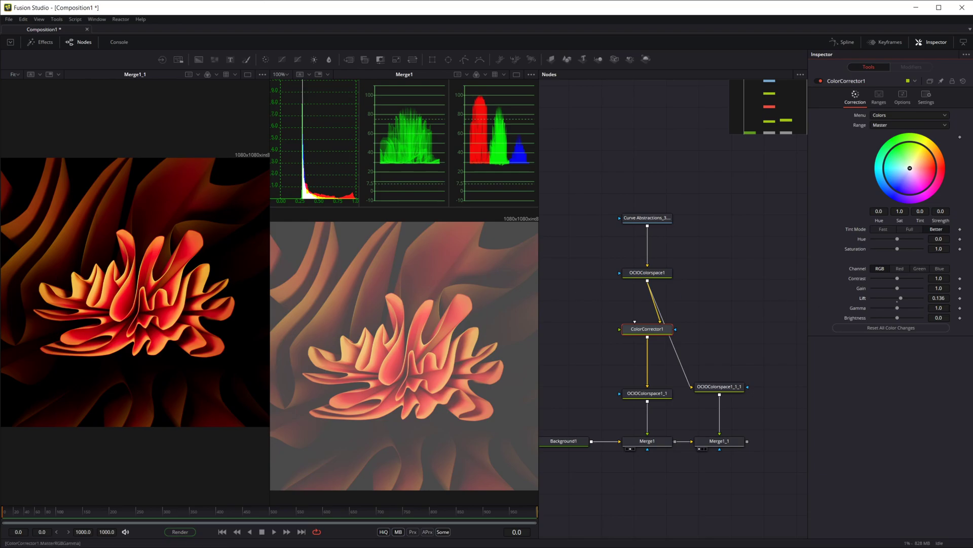
click(897, 301)
drag(939, 298, 872, 298)
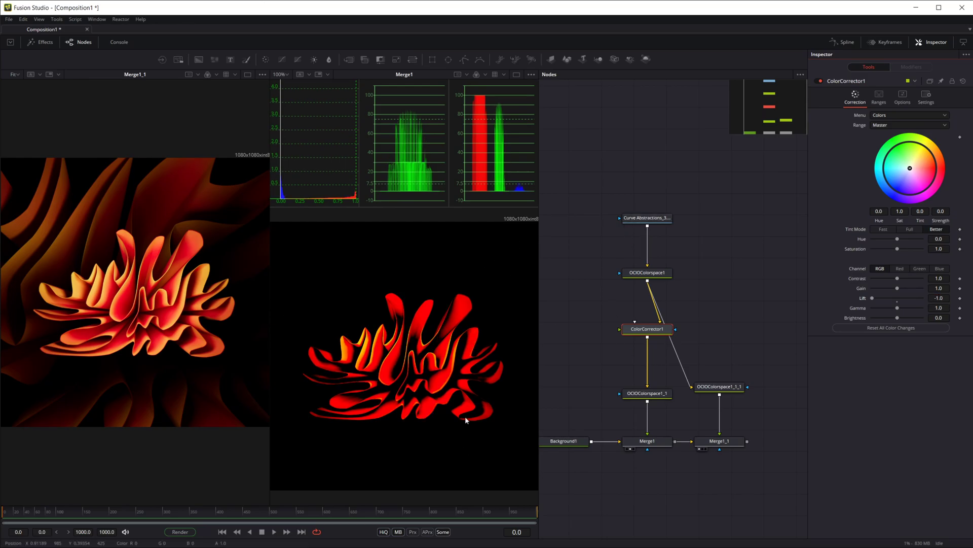
key(ctrl+z)
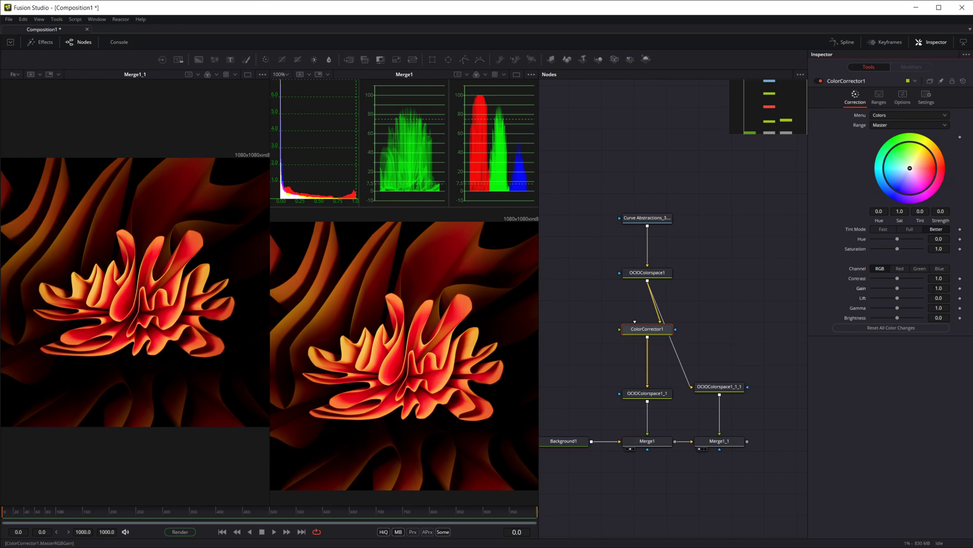
drag(934, 289, 957, 289)
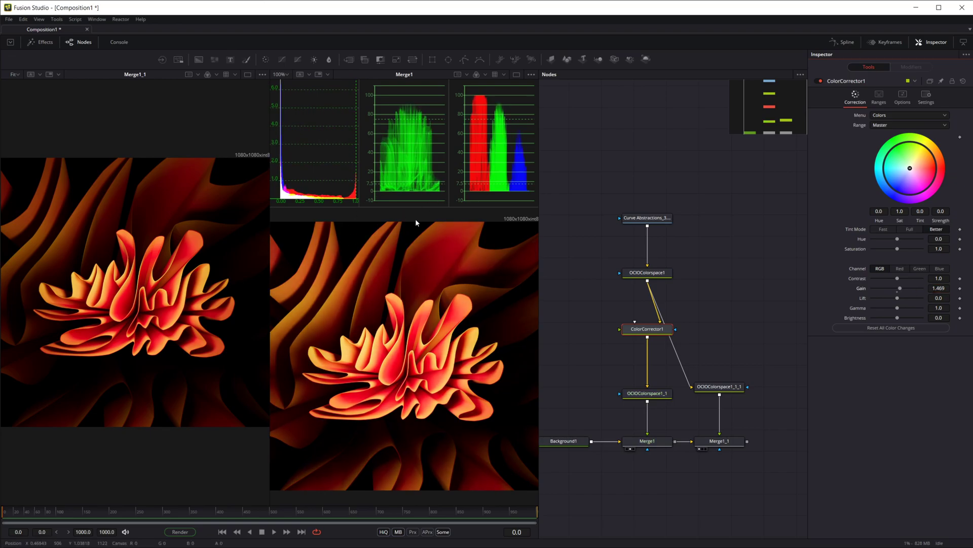
key(ctrl+z)
Try adjusting the Gain of the Shadows range, including 1.7, and undo the change
click(902, 124)
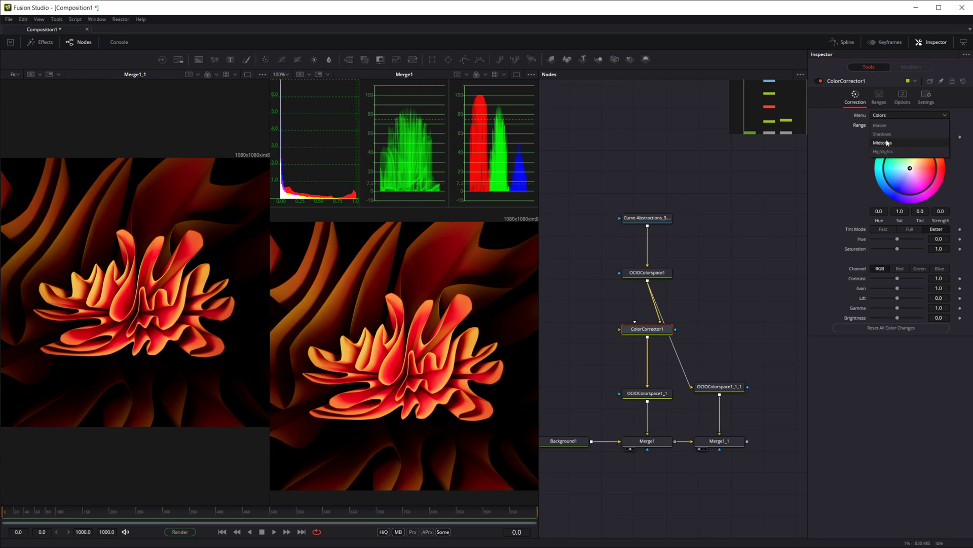
click(883, 134)
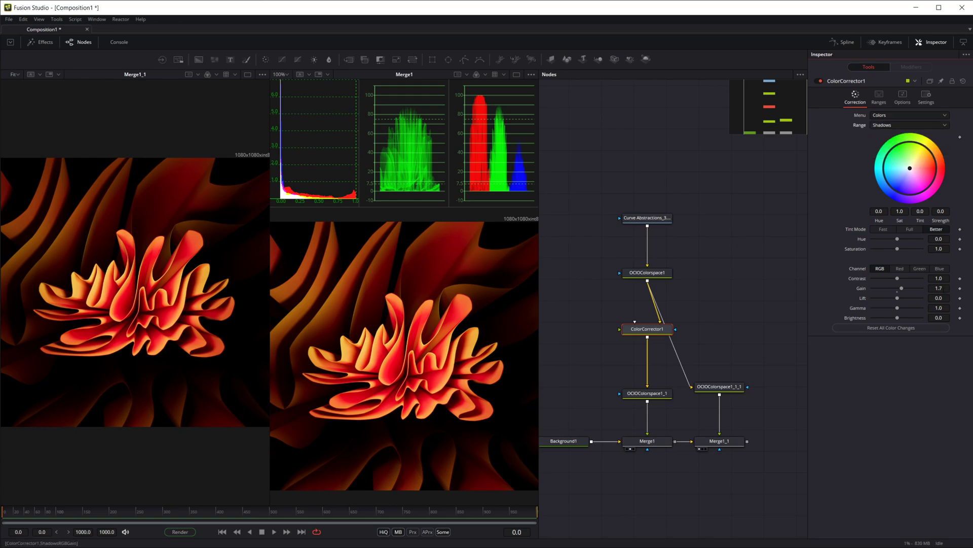
drag(942, 289, 903, 288)
key(ctrl+z)
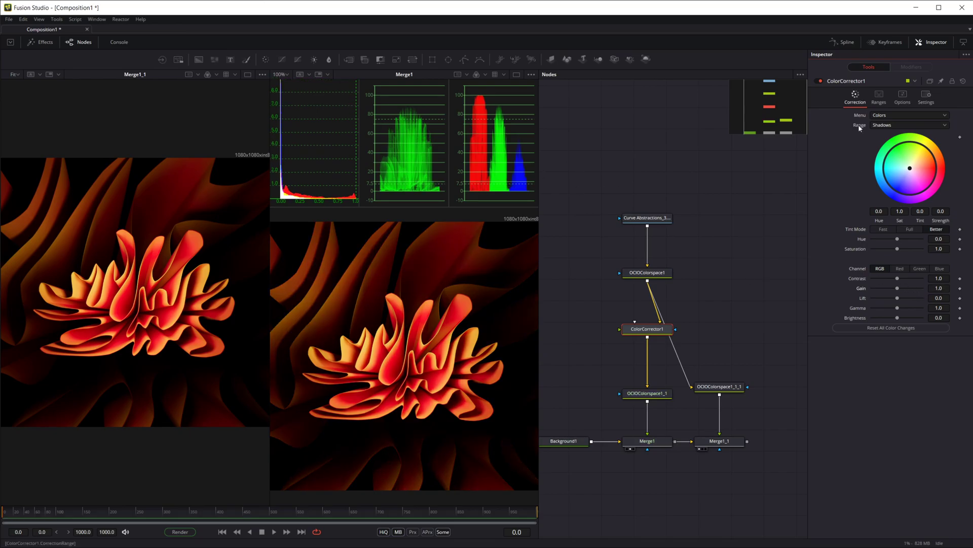
Try Gain values of 5.0, 1.956 and 2.675 on the Highlights range, then reset Gain to its default
click(898, 123)
click(899, 138)
drag(897, 288, 922, 288)
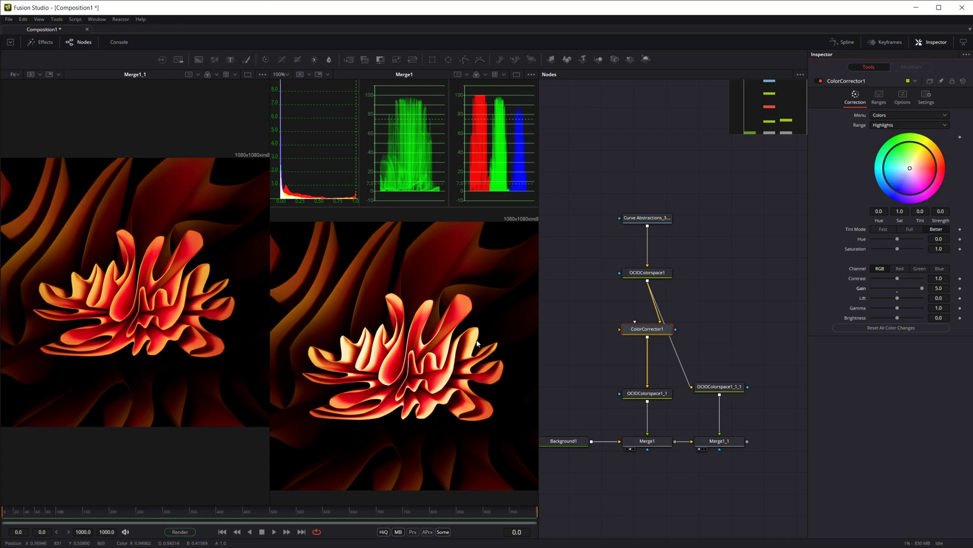
drag(939, 288, 903, 288)
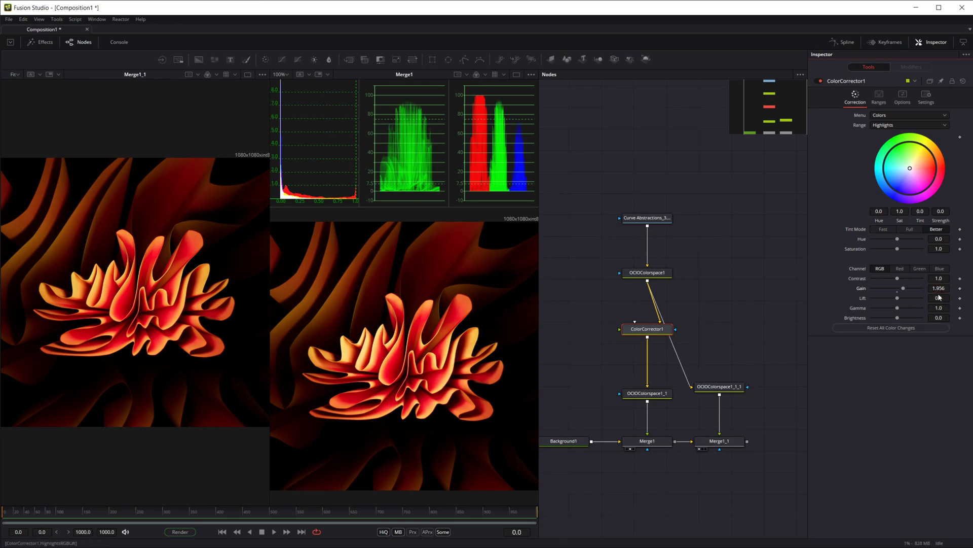
drag(939, 288, 959, 288)
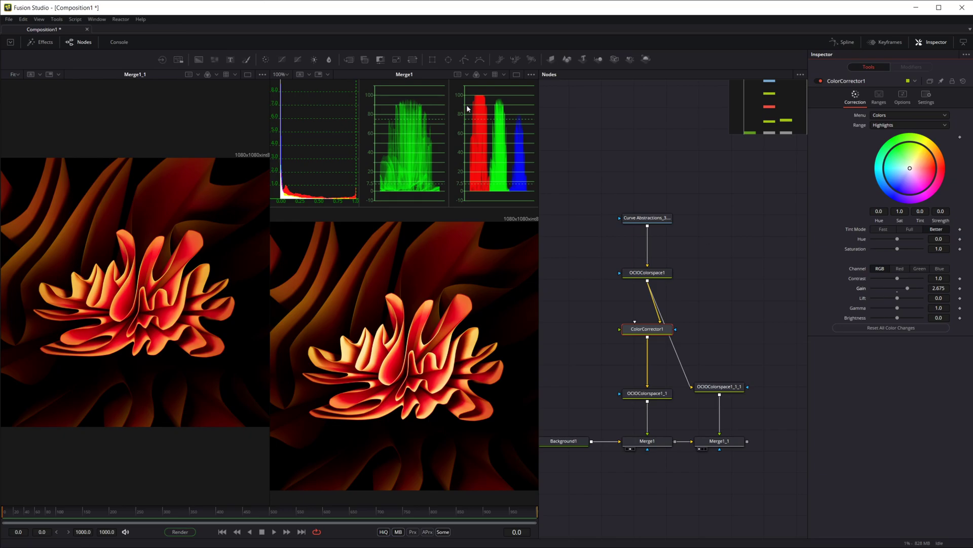
click(897, 292)
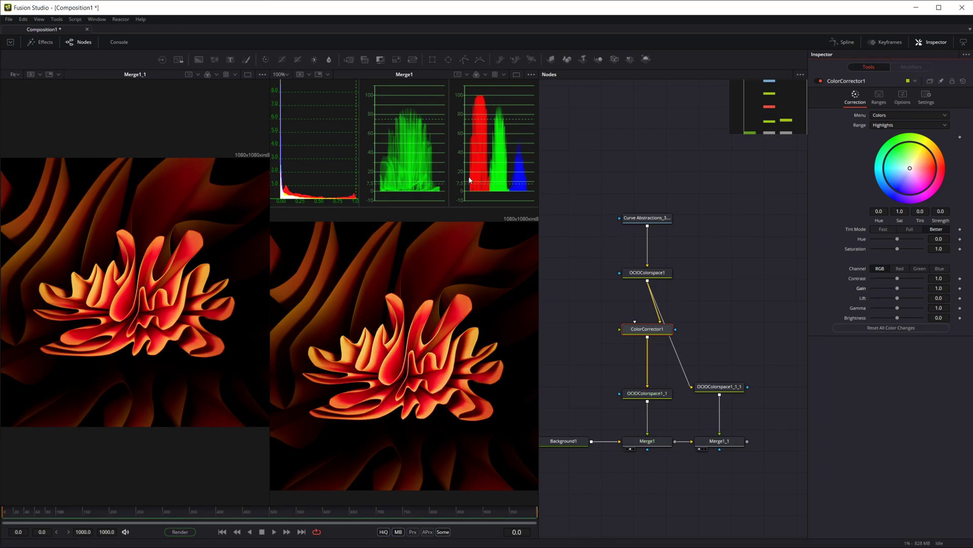
Try shifting the Highlights hue to 0.225 and undo it
drag(879, 211, 911, 211)
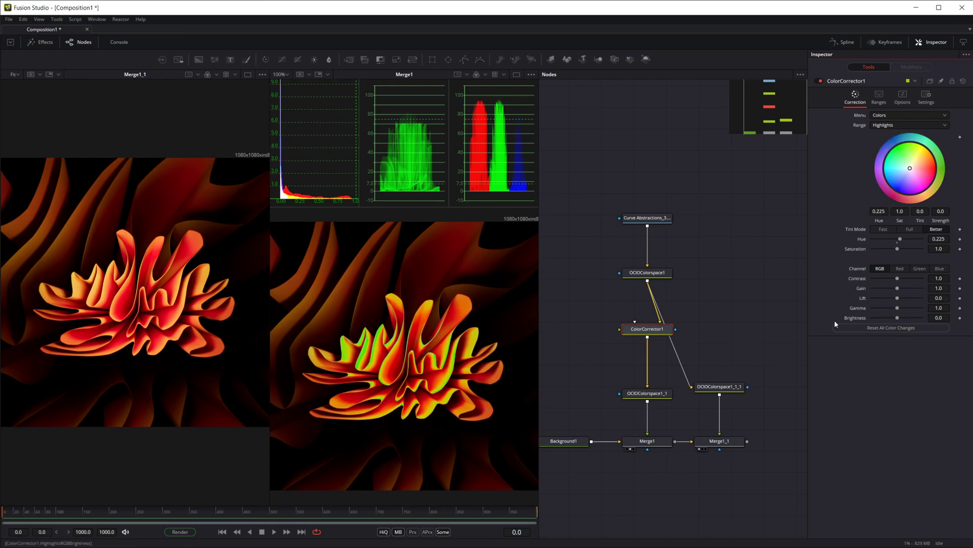
key(ctrl+z)
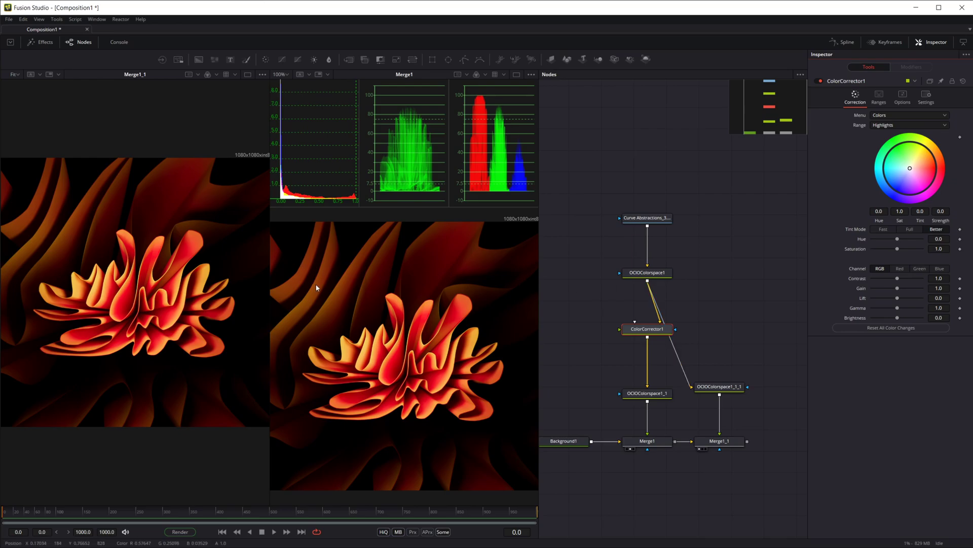
Return ColorCorrector1 to the Master range and raise its Lift to 0.018
click(888, 125)
click(888, 102)
click(942, 297)
drag(937, 298, 946, 298)
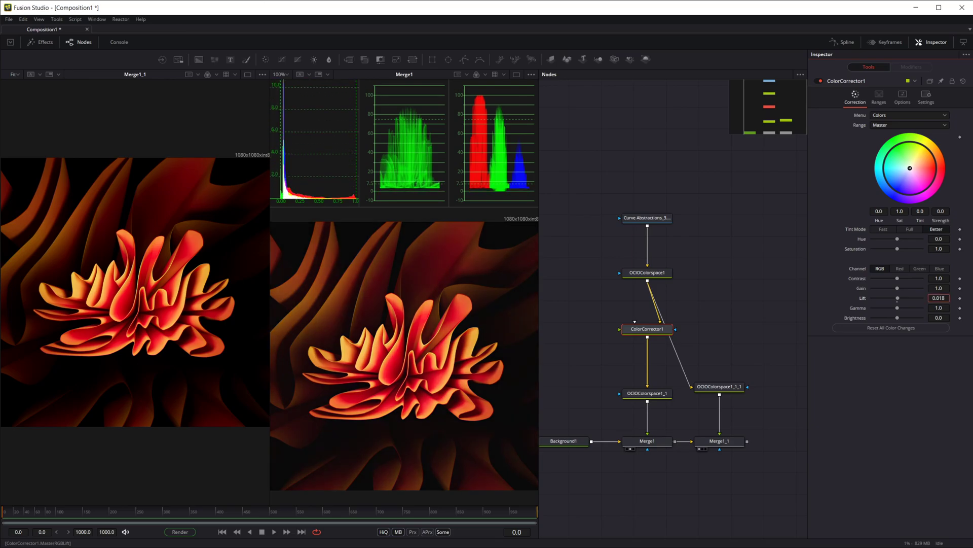